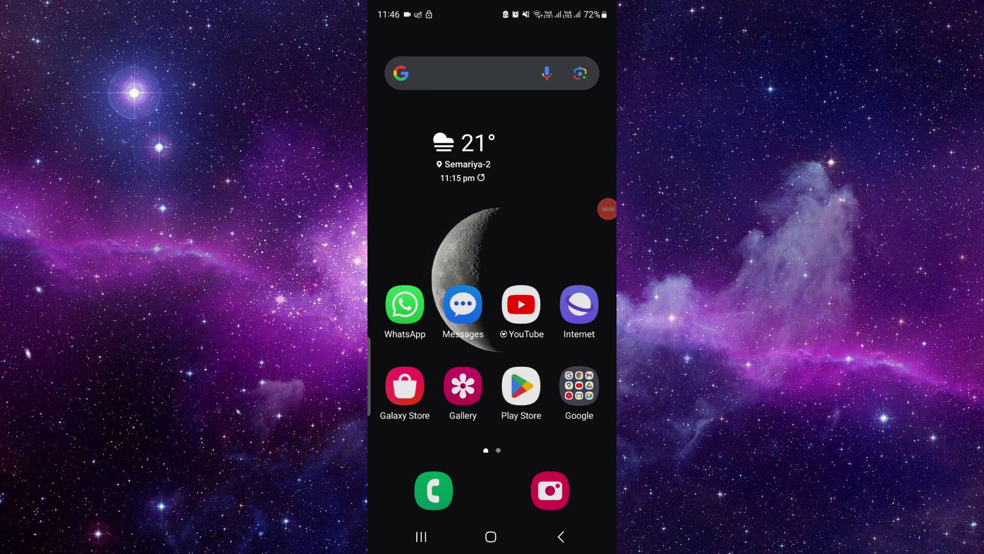
Find SEPTA in the app drawer pages and bring up its quick options.
drag(492, 385, 492, 192)
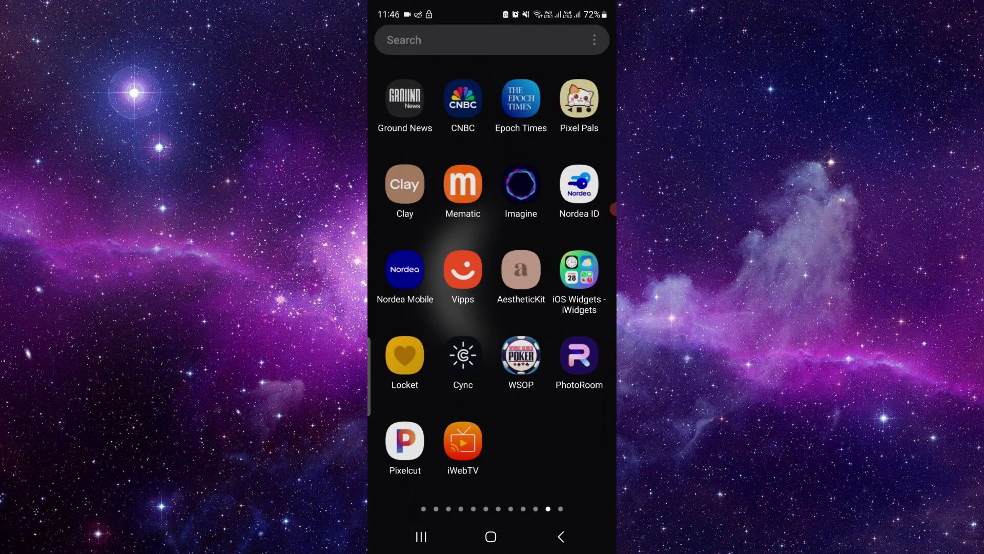
drag(416, 277, 585, 277)
drag(415, 277, 584, 277)
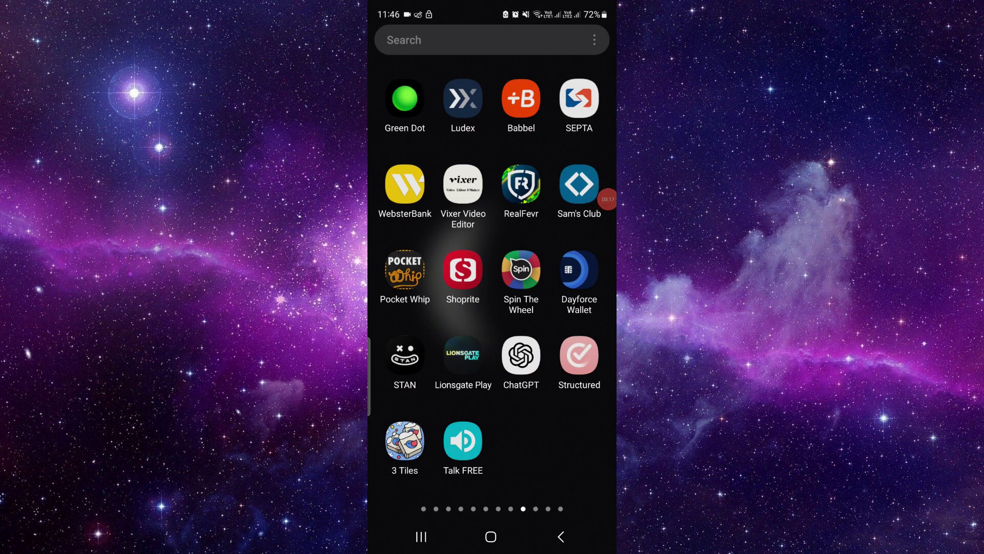
click(579, 99)
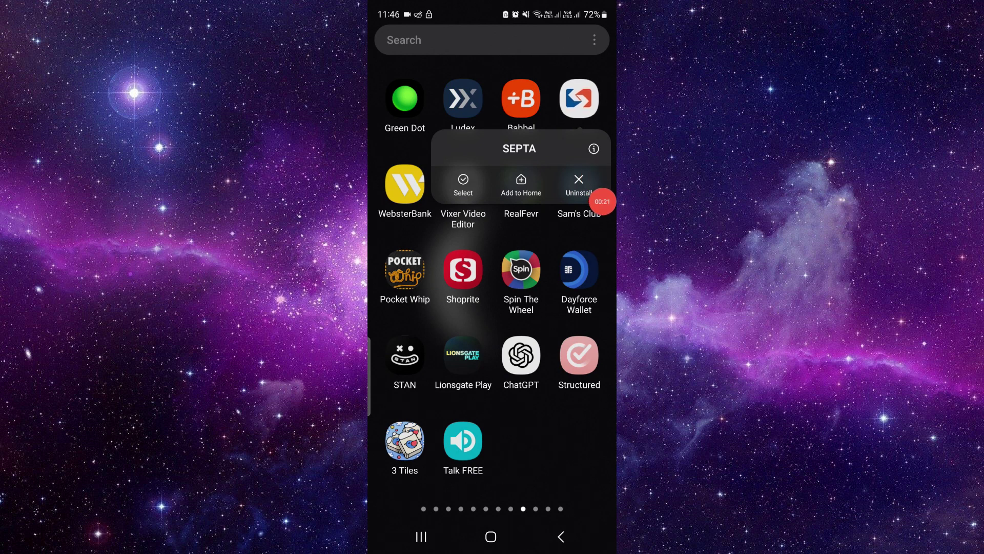
Check SEPTA's installed version, 2.2.410-284, on its App info page, then go home.
click(579, 185)
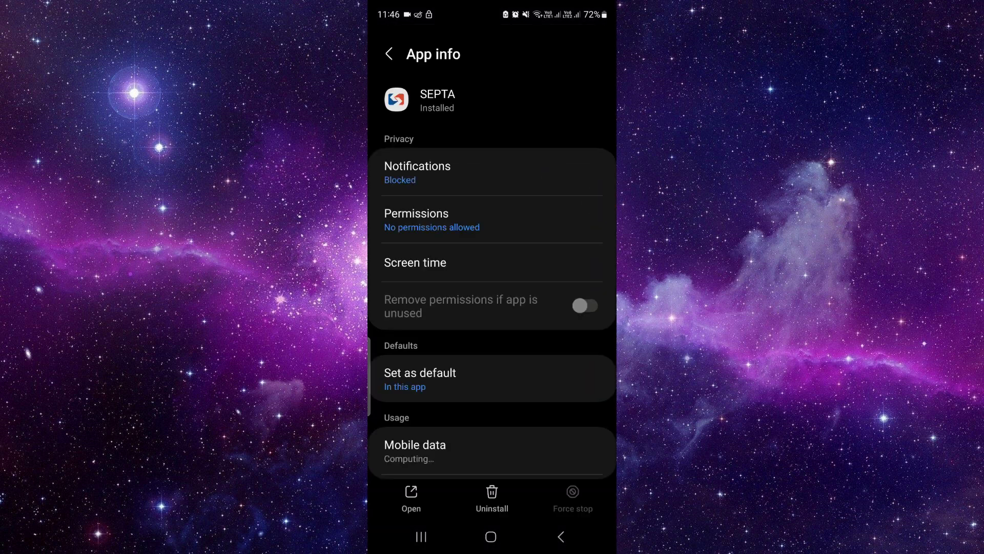
click(581, 305)
scroll(492, 308, down, 5)
scroll(493, 308, down, 2)
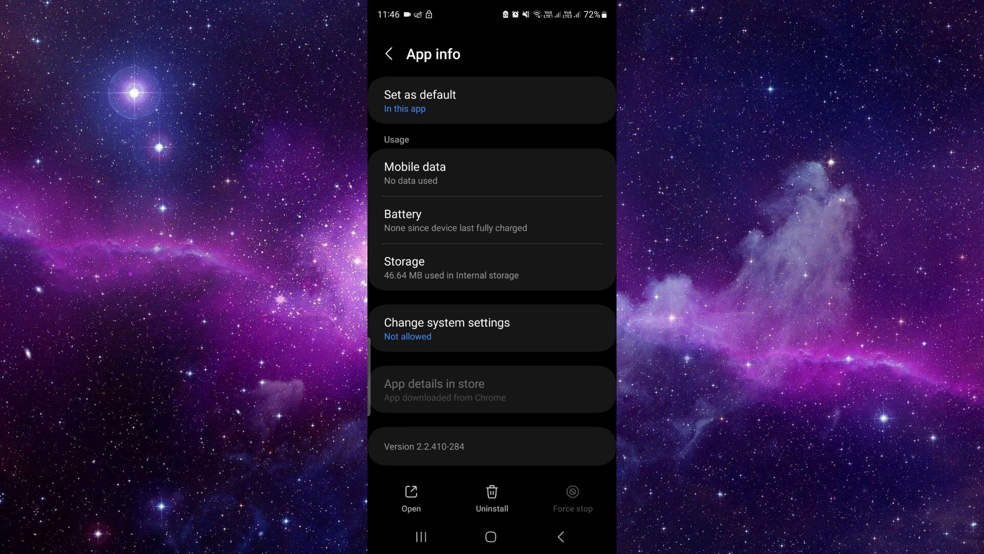
click(491, 537)
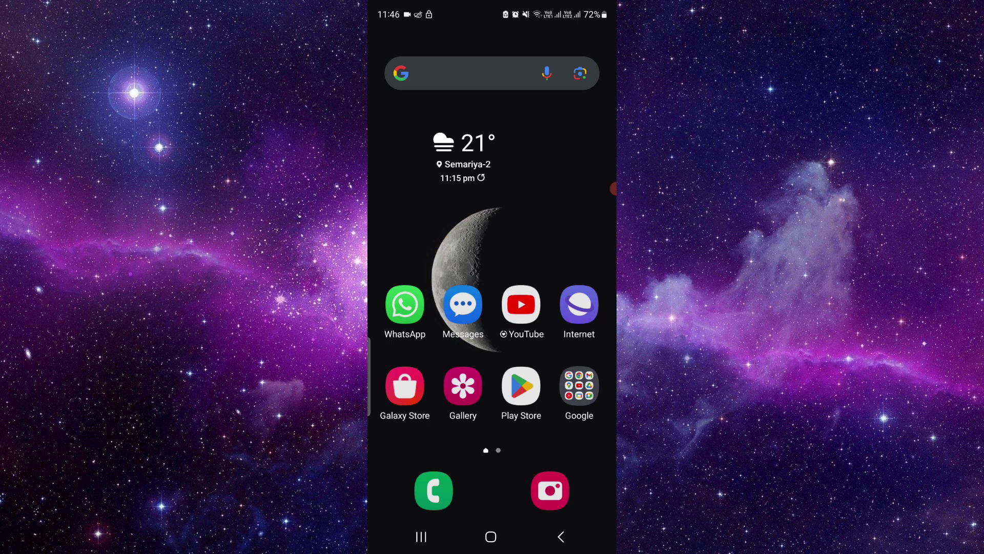
Search Google for 'septa app' and reach SEPTA's Google Play listing.
click(462, 73)
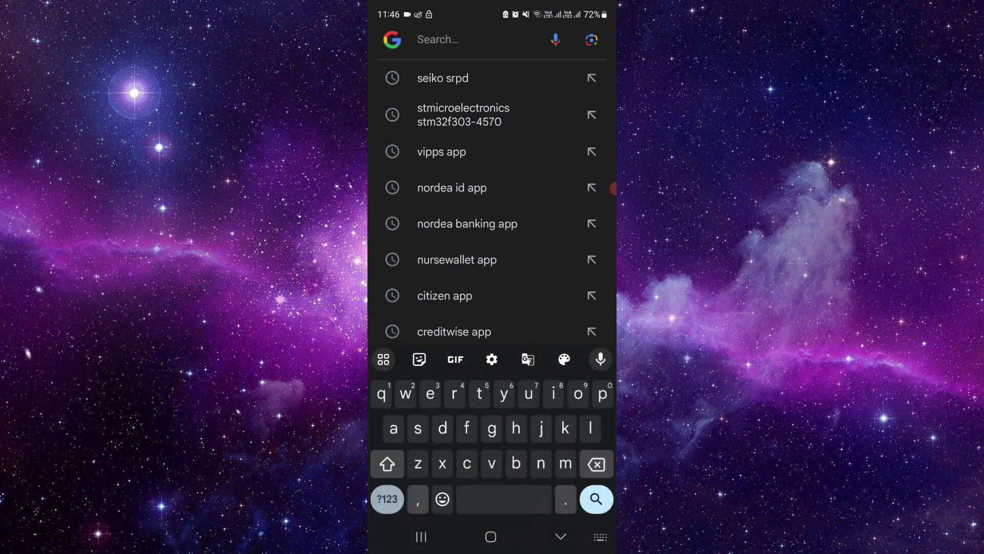
text(sep)
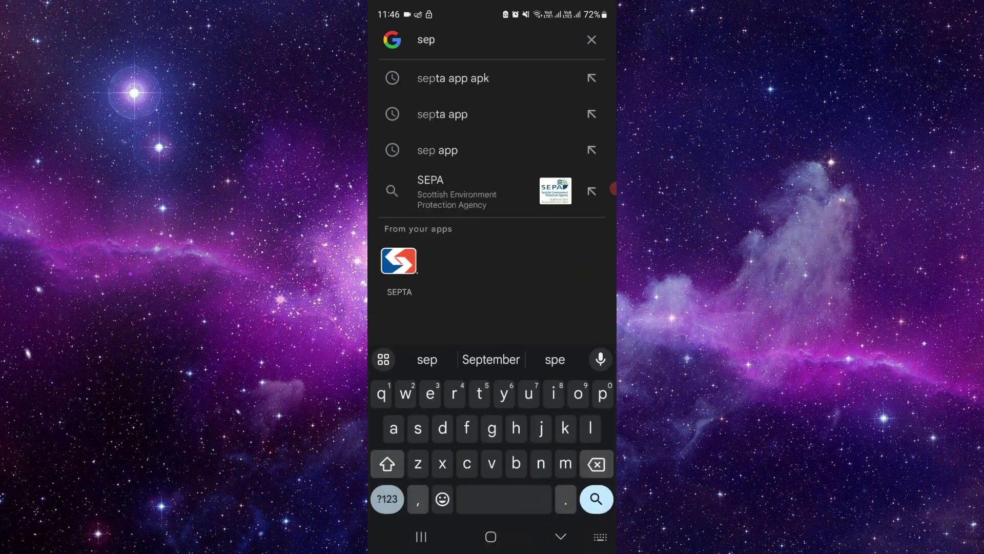
click(465, 81)
scroll(492, 307, down, 2)
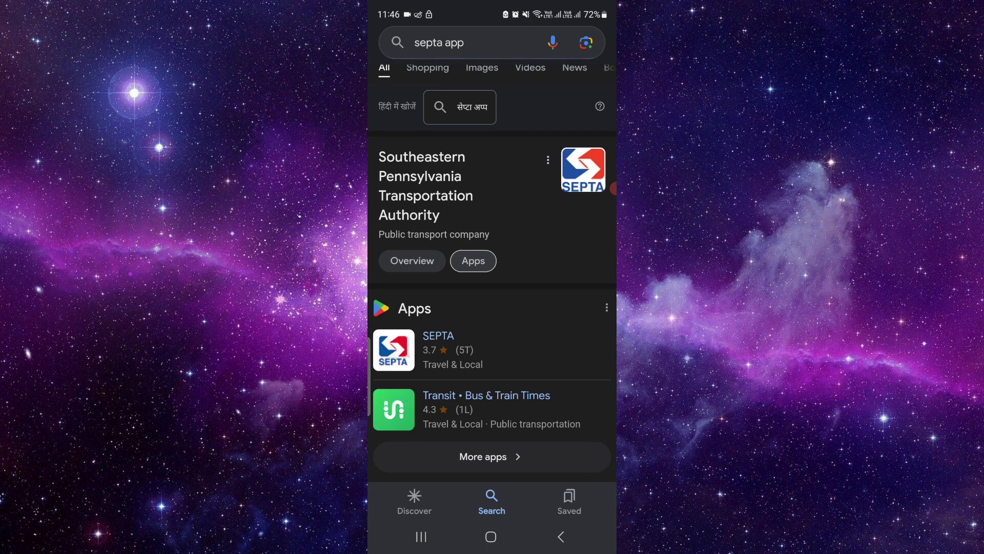
click(492, 350)
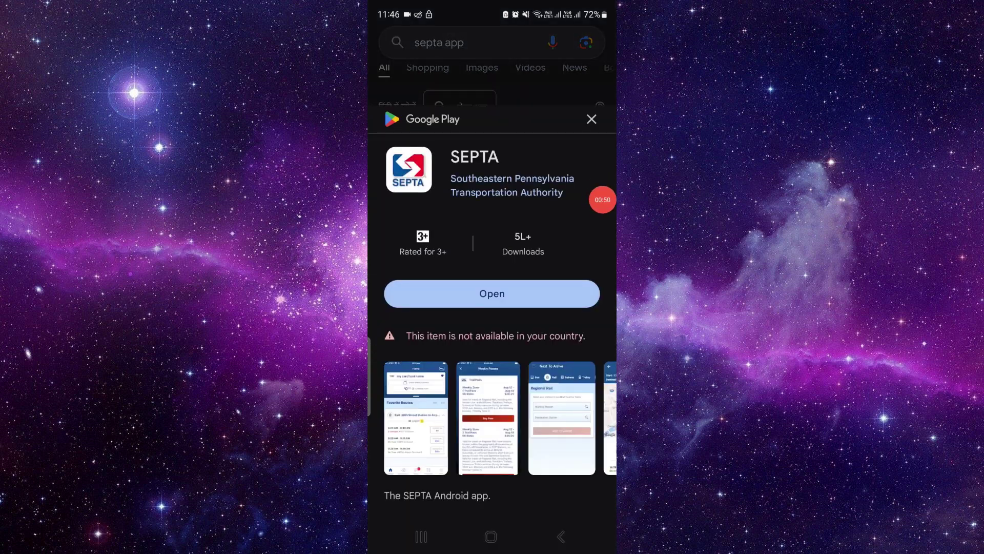
Close all recent apps and return to the home screen.
key(alt+Tab)
drag(492, 308, 493, 77)
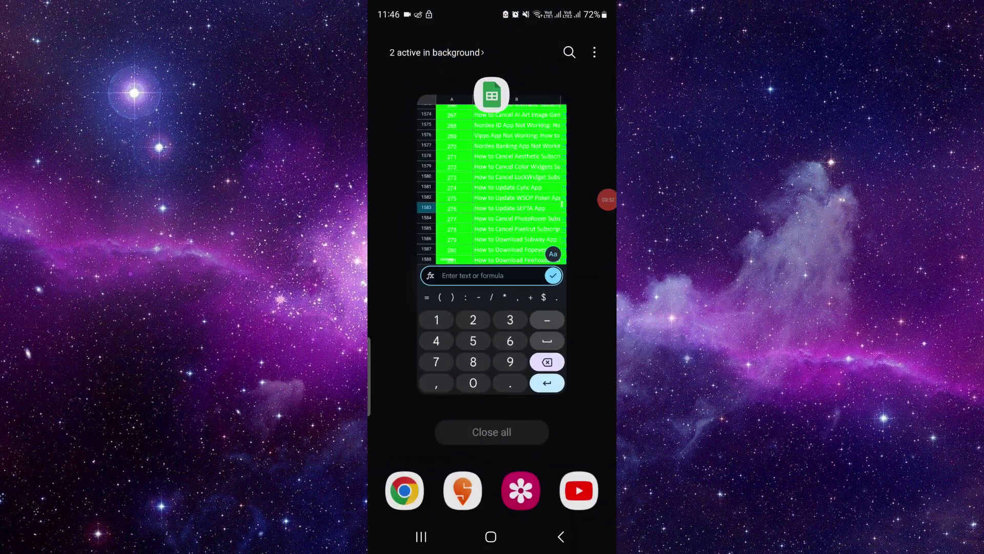
click(492, 511)
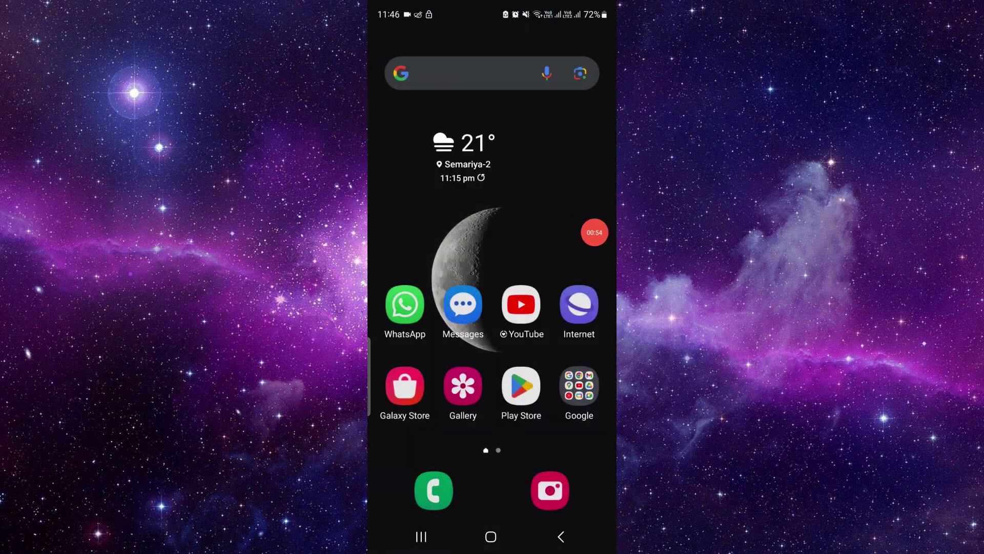